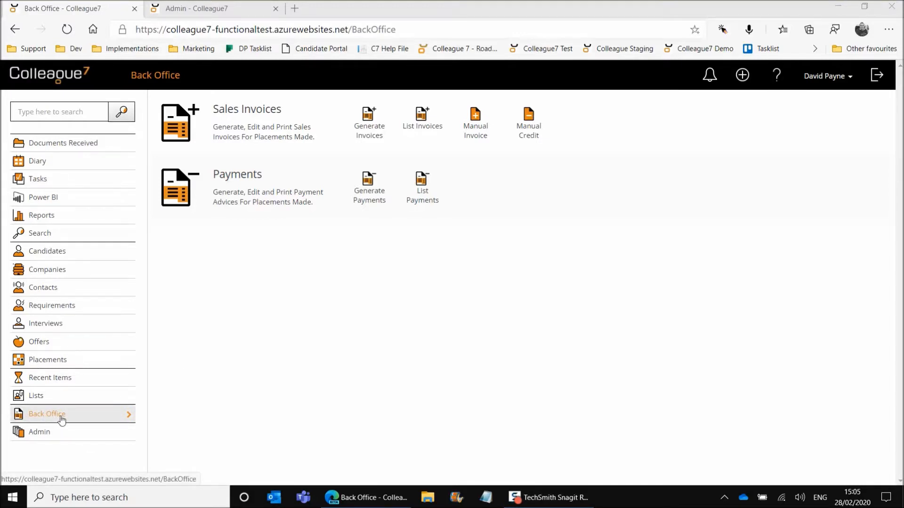
- Review the Back Office permissions under User Group Permissions in Admin and return to the Admin page
{"action": "left_click", "coordinate": [233, 10]}
{"action": "left_click", "coordinate": [476, 132]}
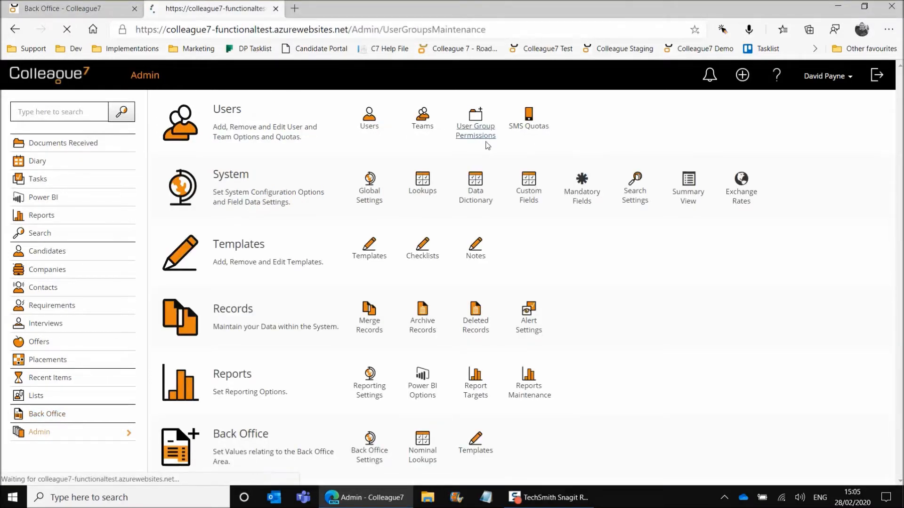
{"action": "left_click", "coordinate": [213, 279]}
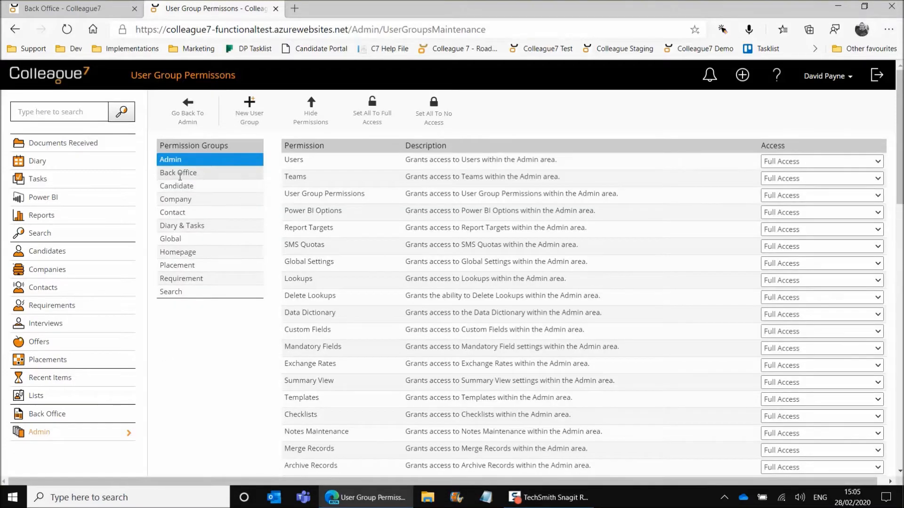
{"action": "left_click", "coordinate": [180, 174]}
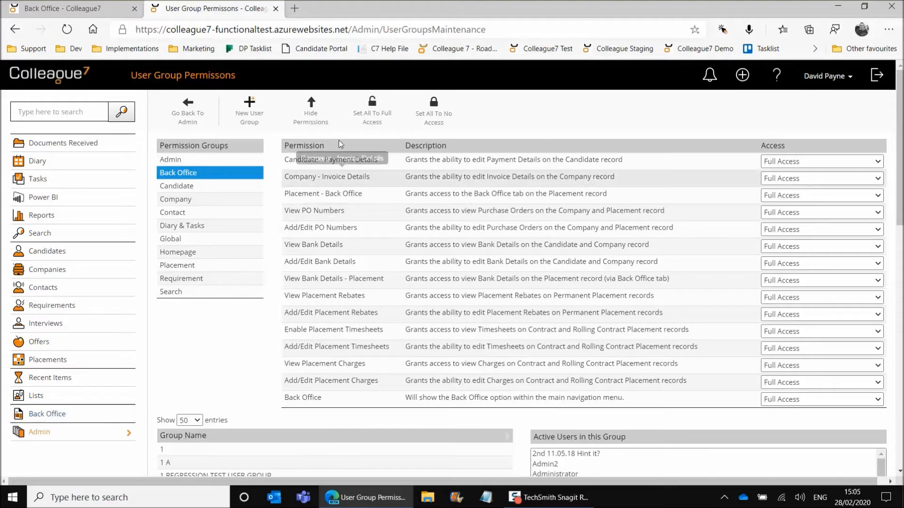
{"action": "left_click", "coordinate": [195, 117]}
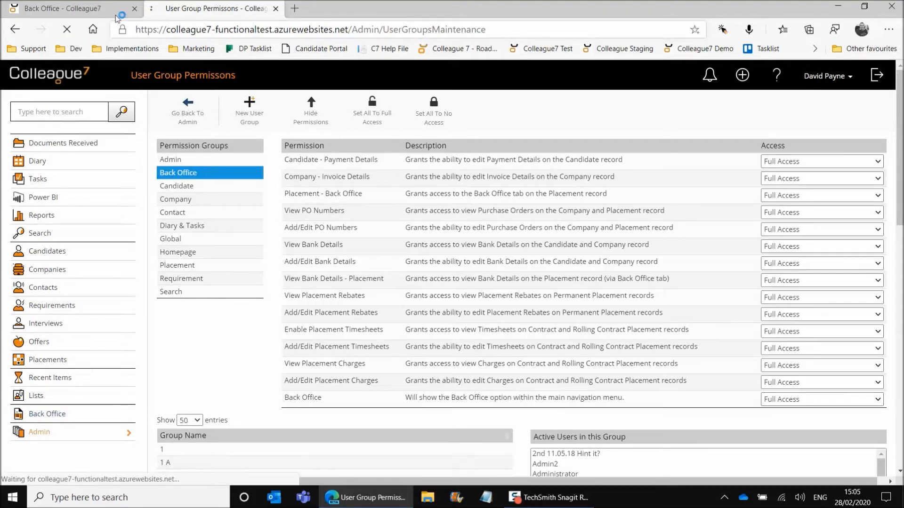
- Open Generate Invoices under Sales Invoices in the Back Office area and look through the billable items
{"action": "key", "text": "ctrl+Tab"}
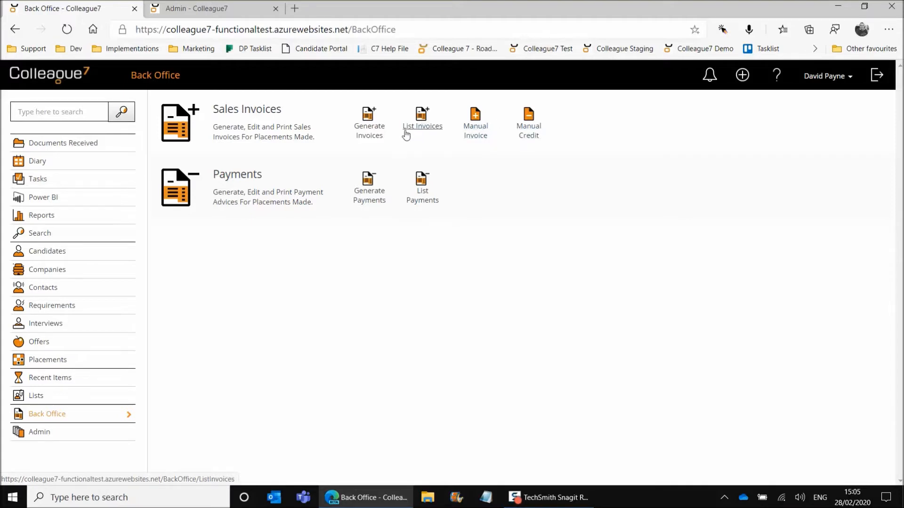
{"action": "left_click", "coordinate": [364, 133]}
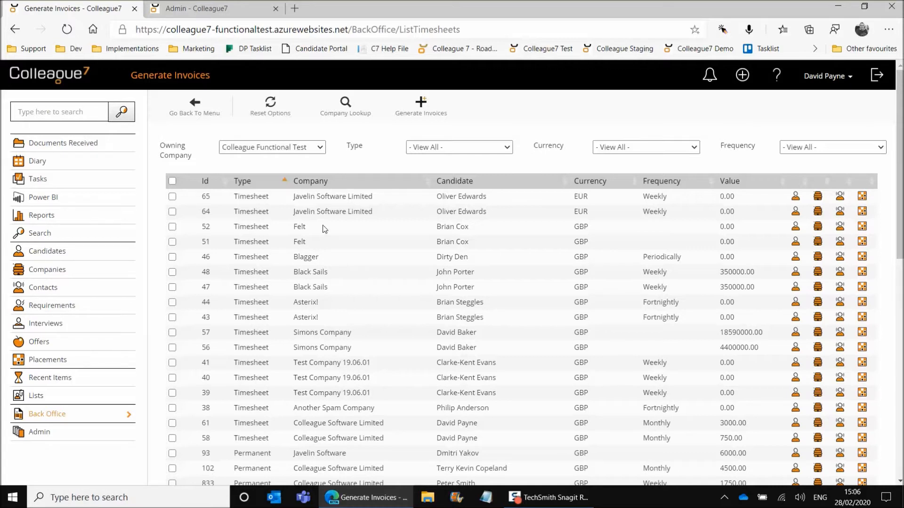
{"action": "scroll", "coordinate": [316, 231], "scroll_direction": "down", "scroll_amount": 5}
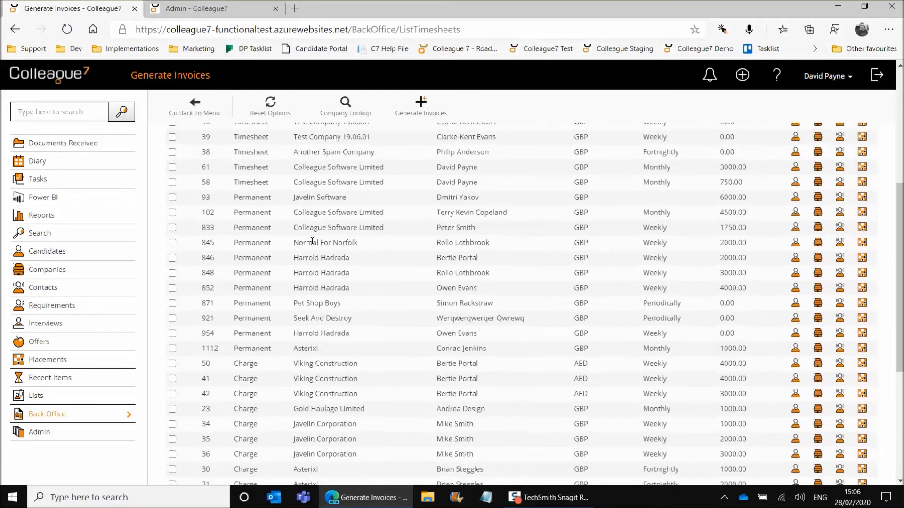
{"action": "scroll", "coordinate": [315, 212], "scroll_direction": "up", "scroll_amount": 5}
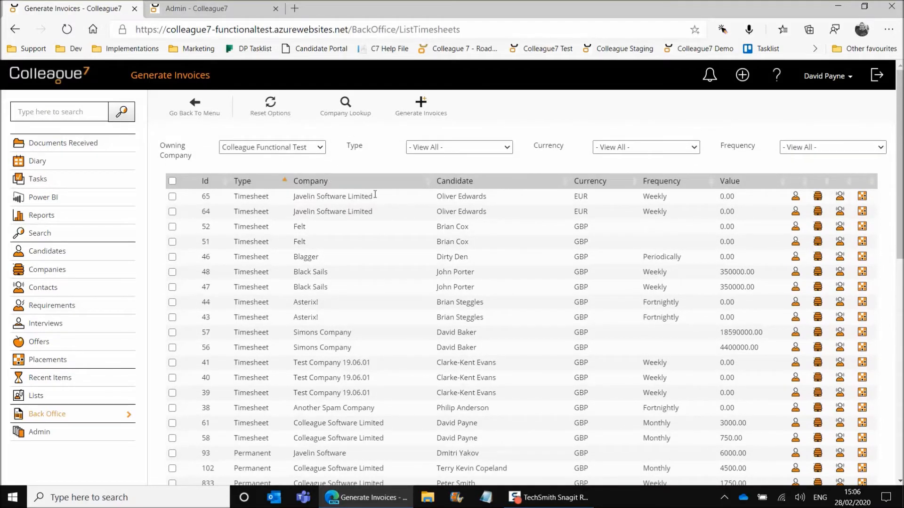
- Try the type filter with Permanent, Charge and Timesheet, and set it back to View All
{"action": "left_click", "coordinate": [443, 149]}
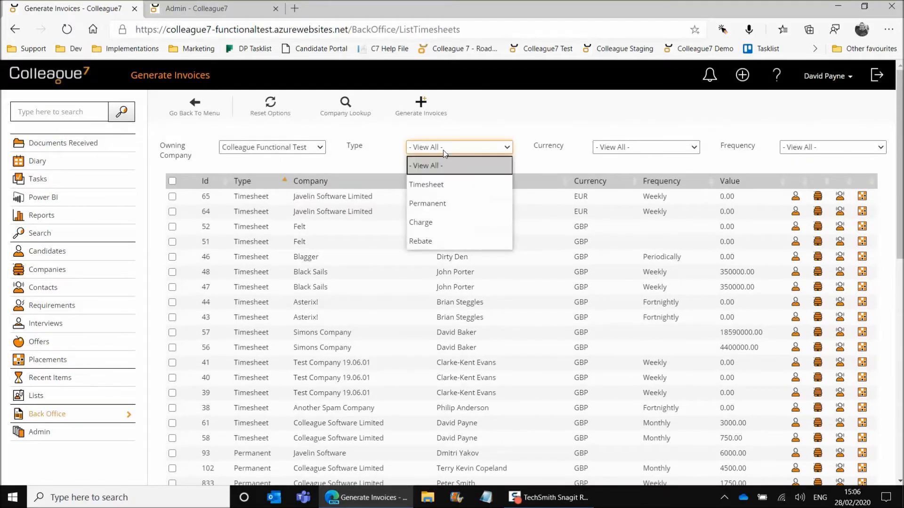
{"action": "left_click", "coordinate": [381, 156]}
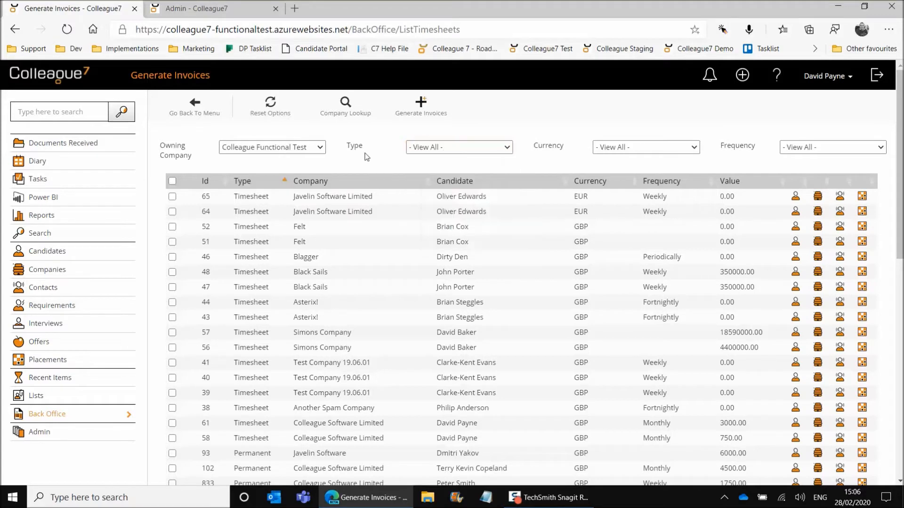
{"action": "left_click", "coordinate": [435, 151]}
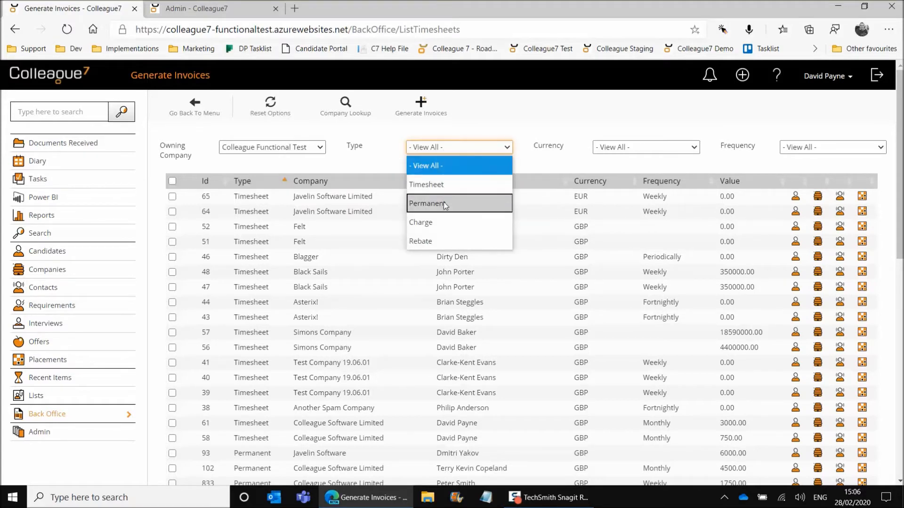
{"action": "left_click", "coordinate": [439, 202]}
{"action": "left_click", "coordinate": [437, 149]}
{"action": "left_click", "coordinate": [438, 222]}
{"action": "left_click", "coordinate": [443, 147]}
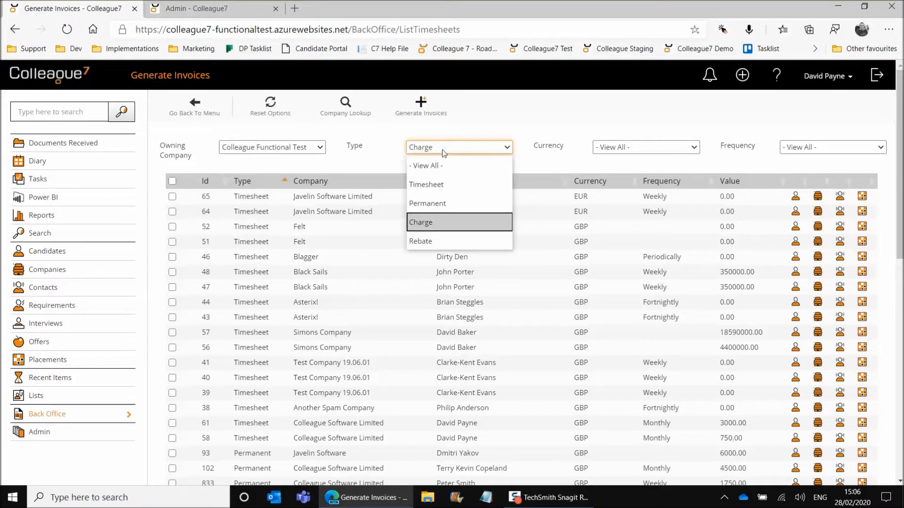
{"action": "left_click", "coordinate": [441, 183]}
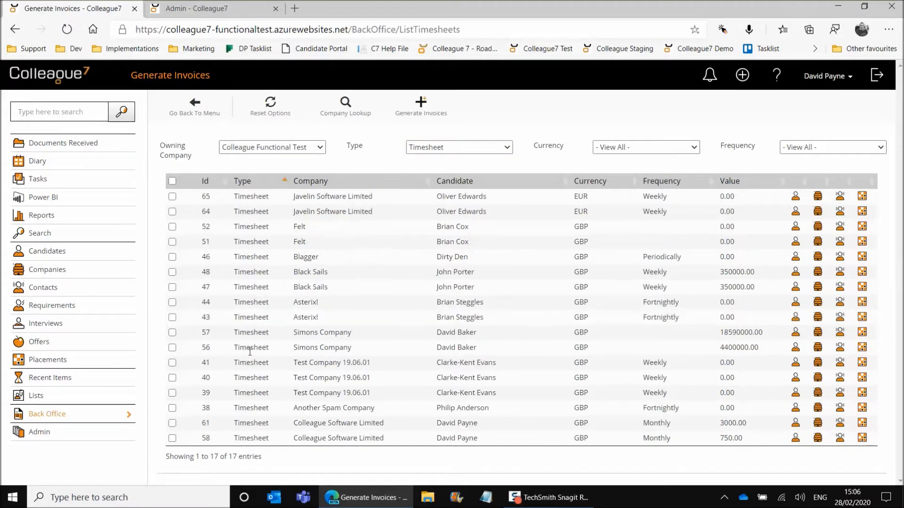
{"action": "left_click", "coordinate": [452, 148]}
{"action": "left_click", "coordinate": [445, 165]}
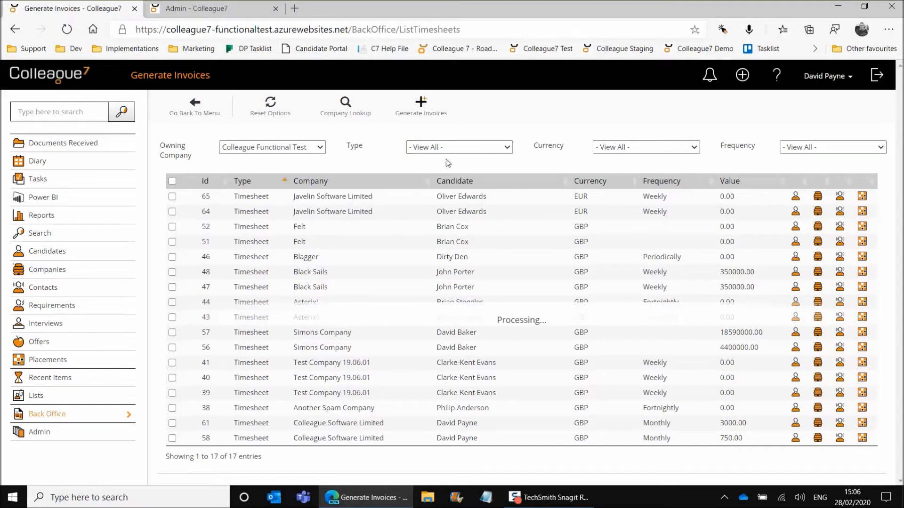
- Check which currencies the invoice list can be filtered by
{"action": "left_click", "coordinate": [622, 148]}
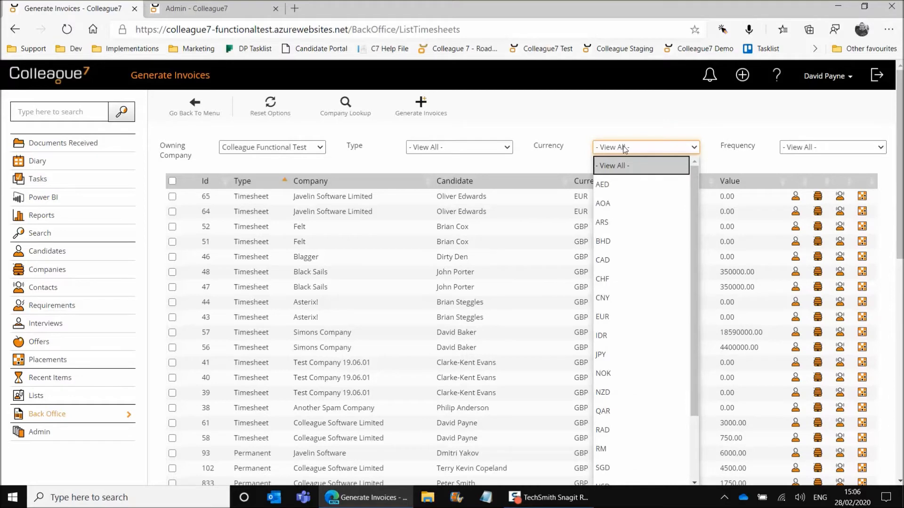
{"action": "left_click", "coordinate": [624, 149]}
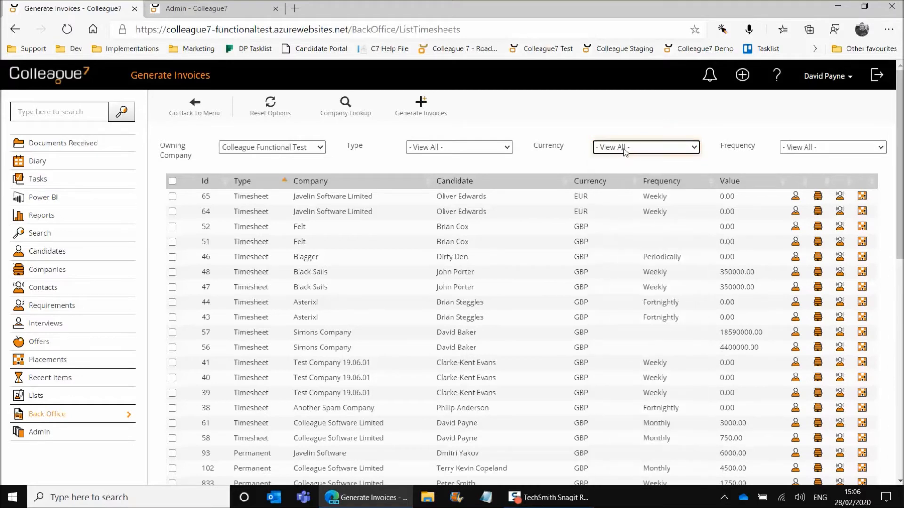
{"action": "left_click", "coordinate": [625, 149]}
{"action": "left_click_drag", "start_coordinate": [694, 196], "coordinate": [650, 163]}
{"action": "left_click", "coordinate": [567, 160]}
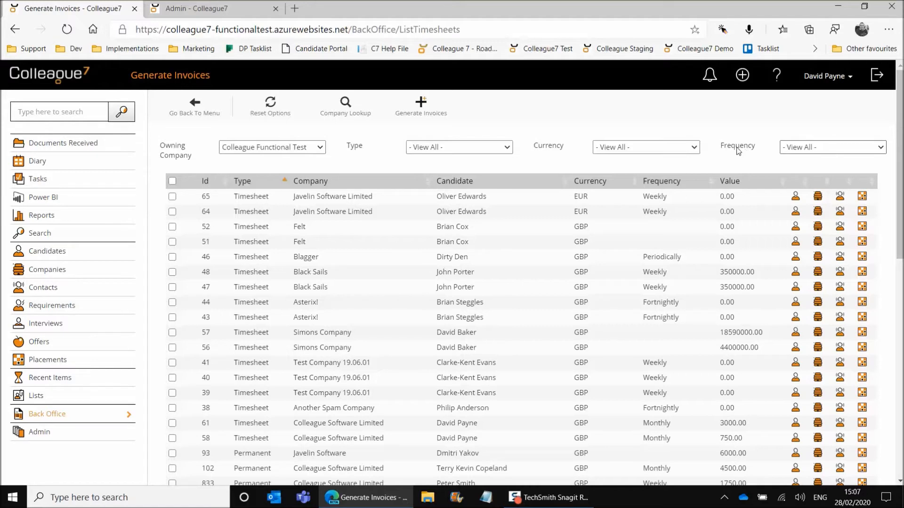
- Check the frequency and owning company choices available for filtering the invoice list
{"action": "left_click", "coordinate": [814, 149]}
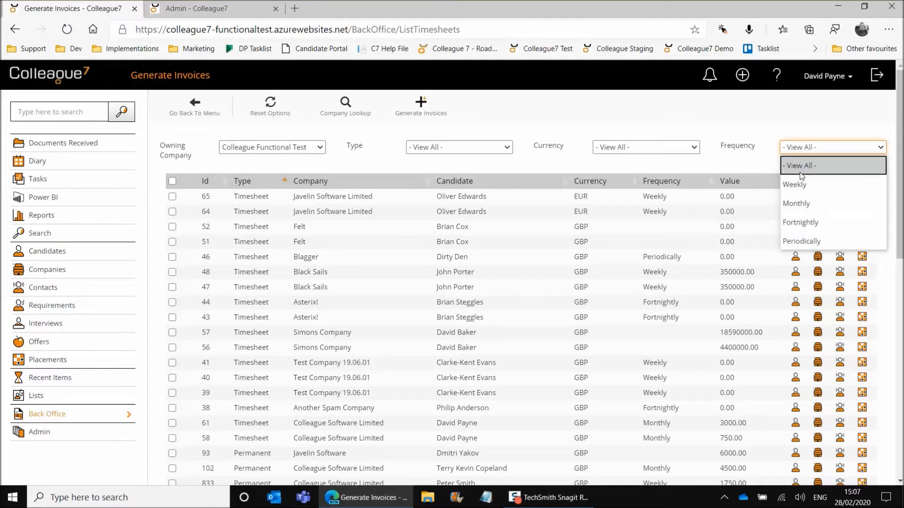
{"action": "left_click", "coordinate": [760, 153]}
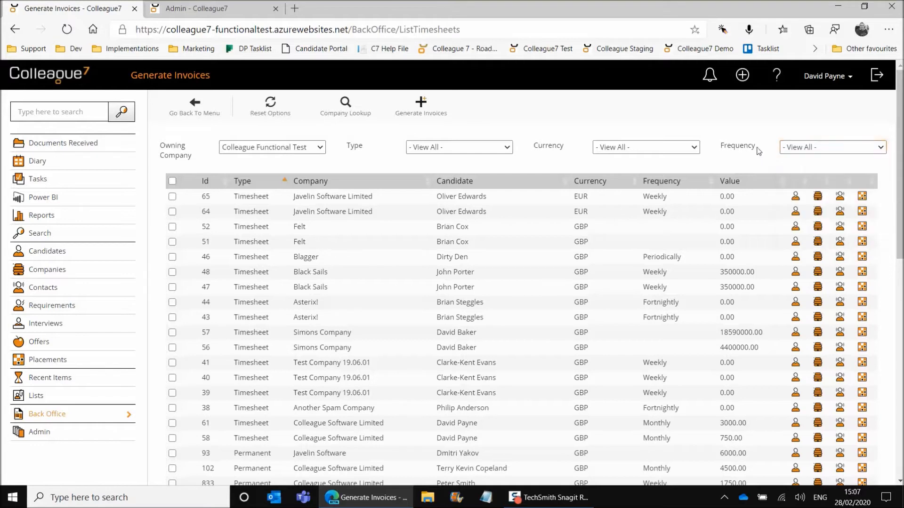
{"action": "left_click", "coordinate": [800, 150]}
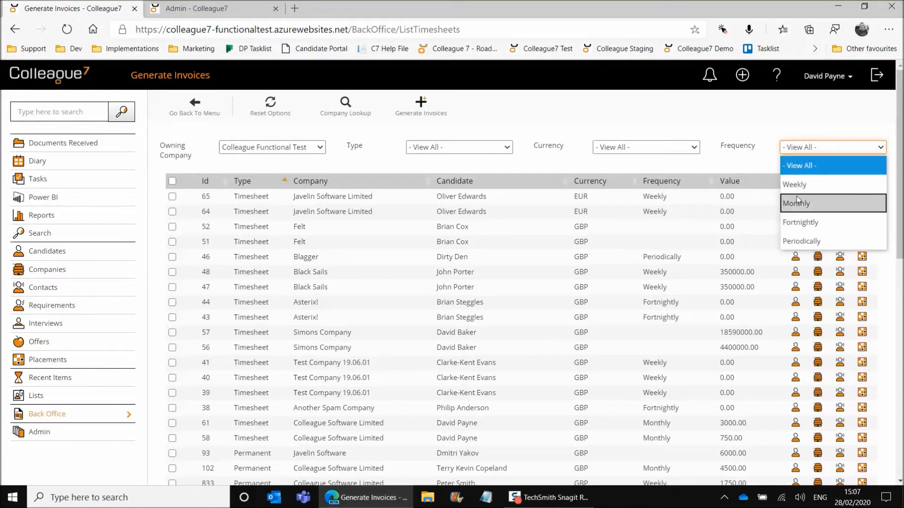
{"action": "left_click", "coordinate": [761, 153]}
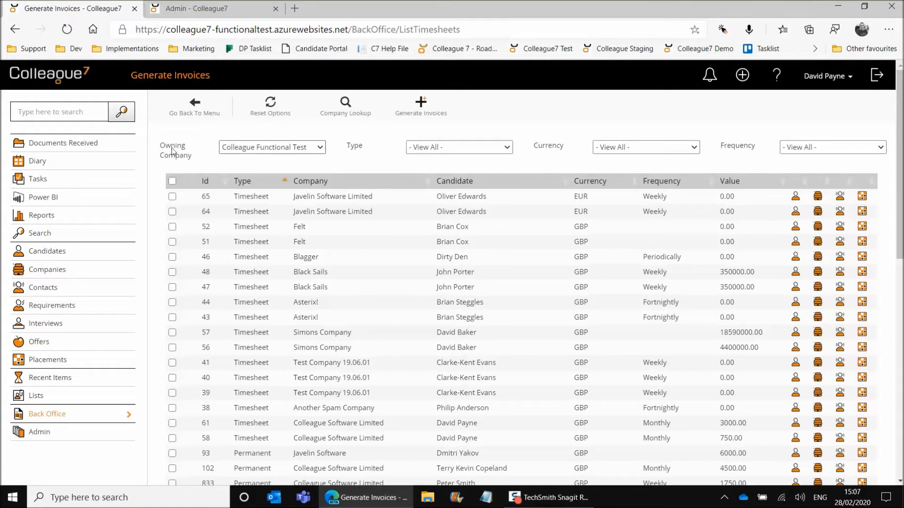
{"action": "left_click", "coordinate": [321, 149]}
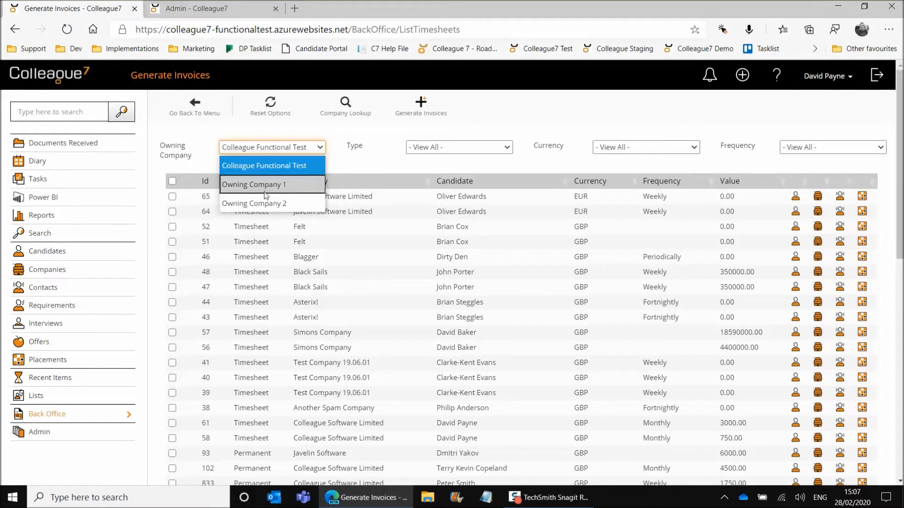
{"action": "left_click", "coordinate": [337, 166]}
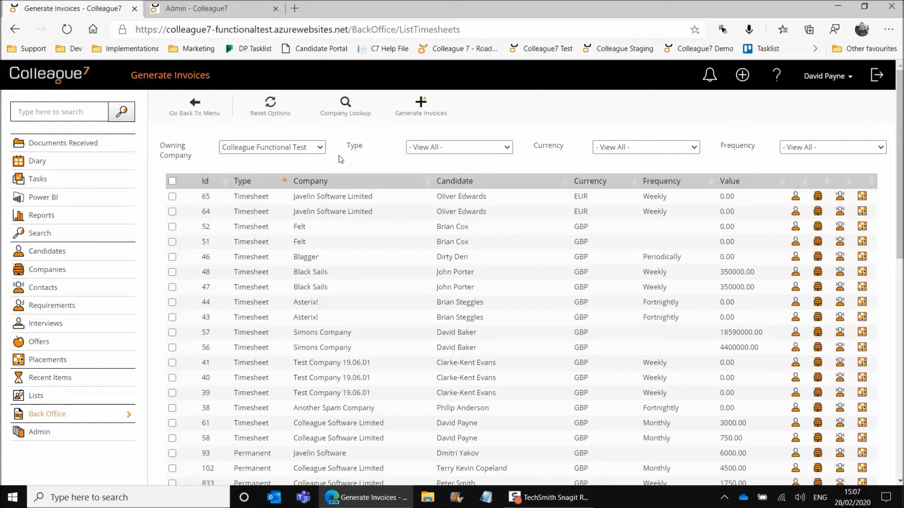
- Look up "colleague" by company name and limit the invoice list to Colleague Software Limited
{"action": "left_click", "coordinate": [347, 113]}
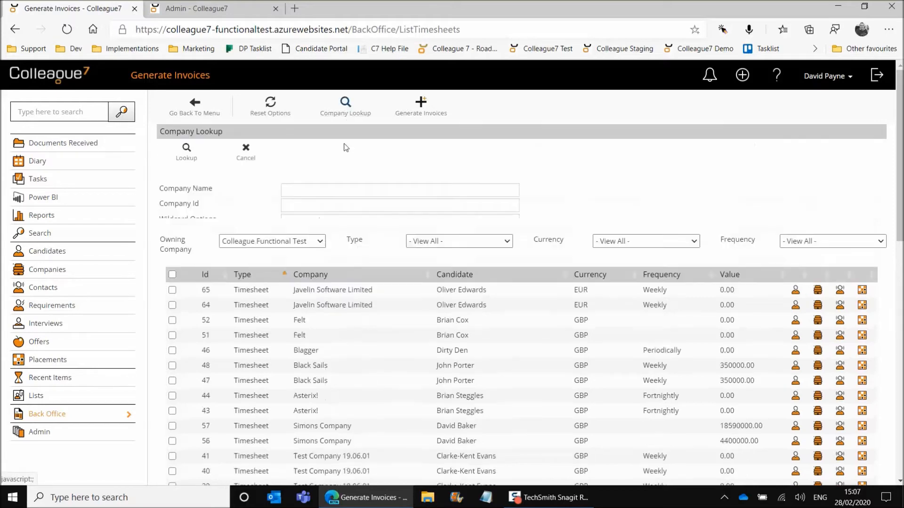
{"action": "type", "text": "colleague"}
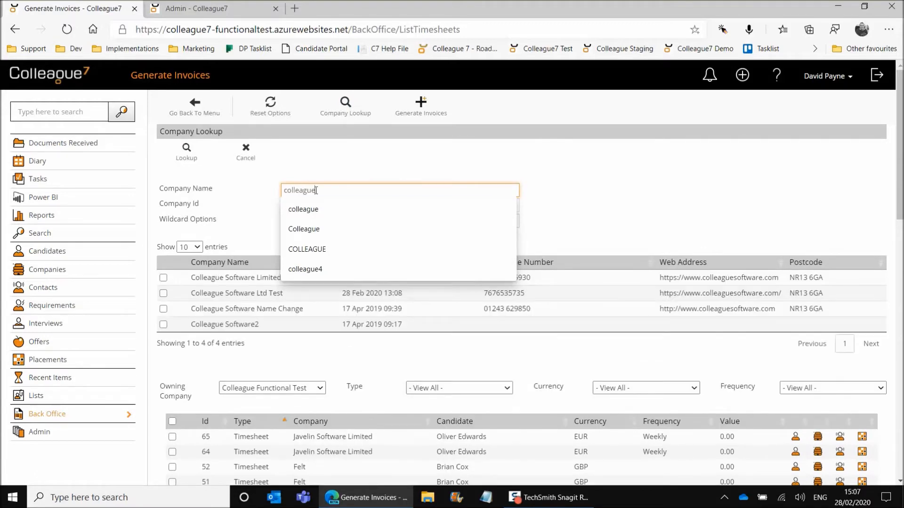
{"action": "left_click", "coordinate": [242, 277]}
{"action": "left_click", "coordinate": [187, 153]}
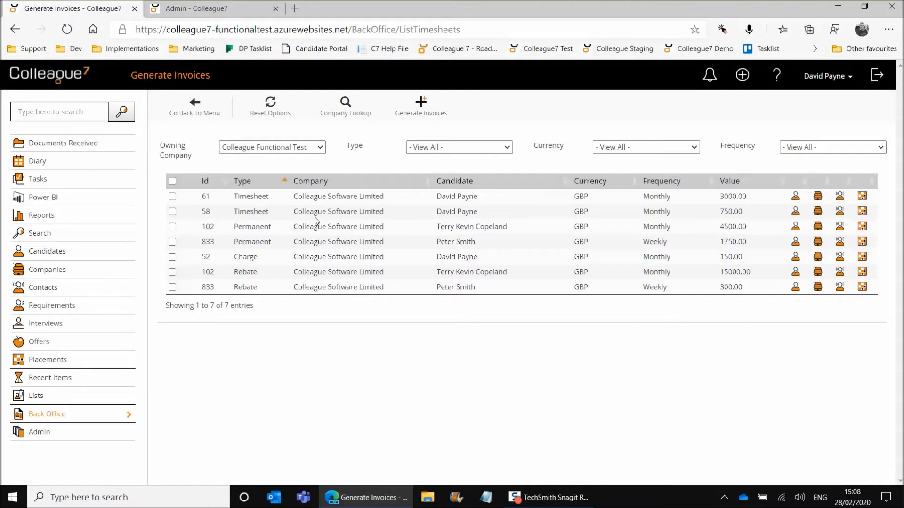
- Select timesheets 61 and 58, permanent item 833 and charge 52, and check the link options for the first item's candidate record
{"action": "left_click", "coordinate": [172, 197]}
{"action": "left_click", "coordinate": [172, 211]}
{"action": "left_click", "coordinate": [172, 242]}
{"action": "left_click", "coordinate": [173, 258]}
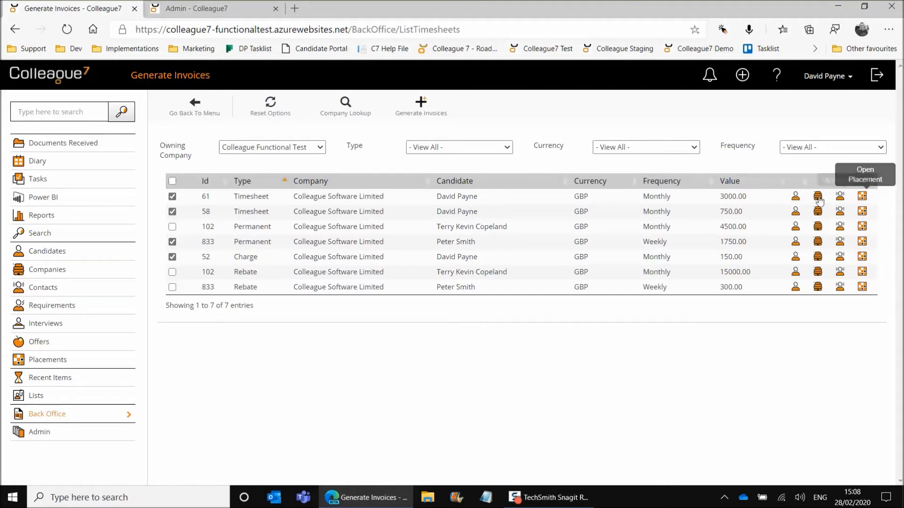
{"action": "right_click", "coordinate": [795, 195]}
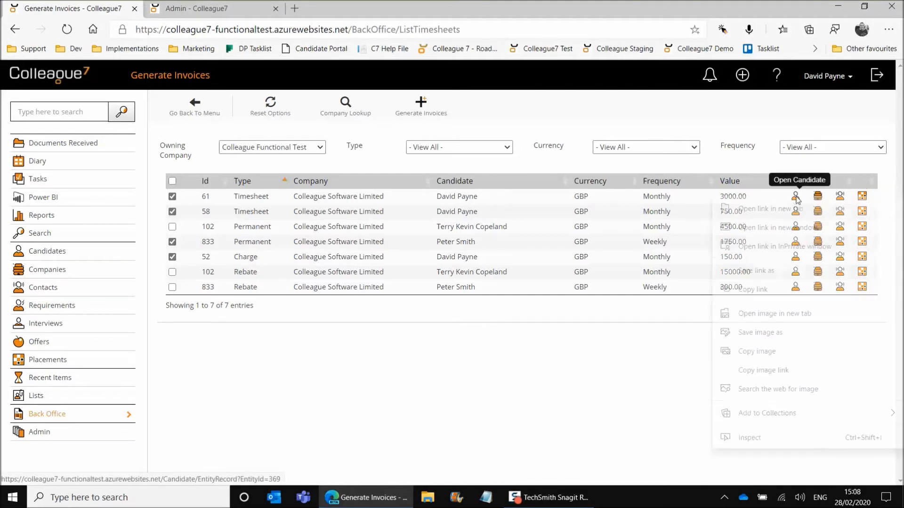
{"action": "left_click", "coordinate": [633, 319]}
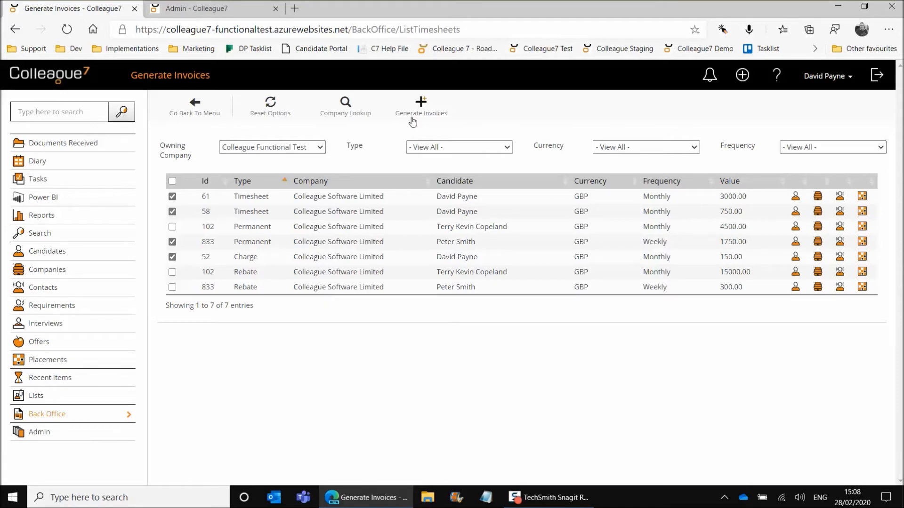
- Toggle the selection of all items on and off, and reselect timesheets 61 and 58, permanent item 833 and charge 52
{"action": "left_click", "coordinate": [172, 182]}
{"action": "left_click", "coordinate": [172, 182]}
{"action": "left_click", "coordinate": [172, 181]}
{"action": "left_click", "coordinate": [173, 182]}
{"action": "left_click", "coordinate": [172, 196]}
{"action": "left_click", "coordinate": [172, 211]}
{"action": "left_click", "coordinate": [173, 242]}
{"action": "left_click", "coordinate": [173, 256]}
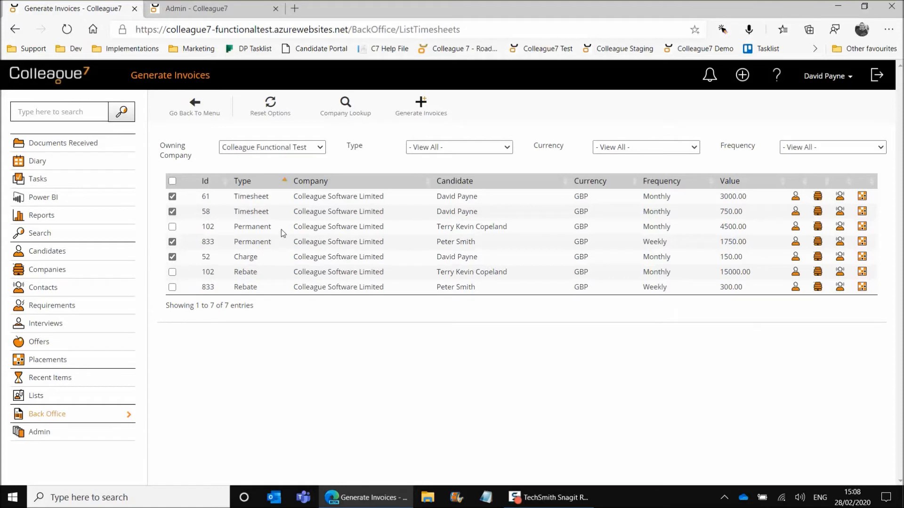
- Start generating invoices for the selected items and check the invoice date calendar, keeping 28 Feb 2020
{"action": "left_click", "coordinate": [421, 115]}
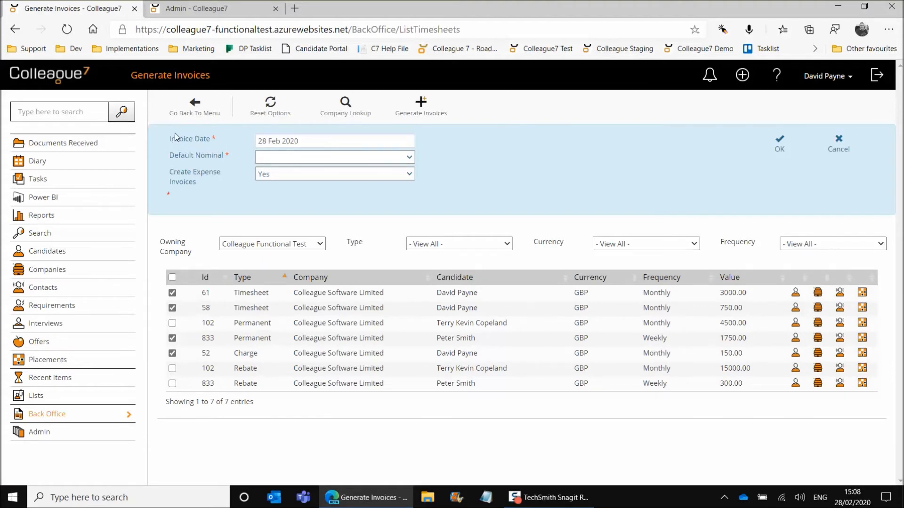
{"action": "left_click", "coordinate": [309, 141]}
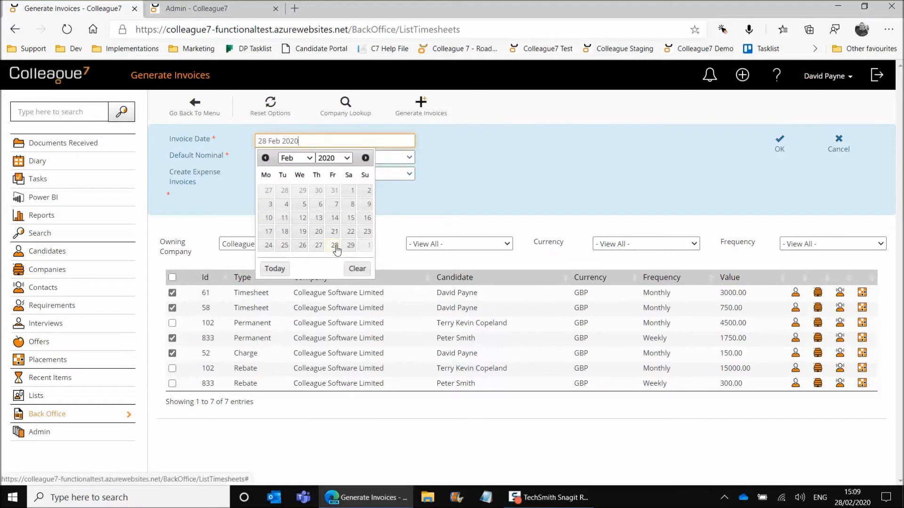
{"action": "left_click", "coordinate": [456, 168]}
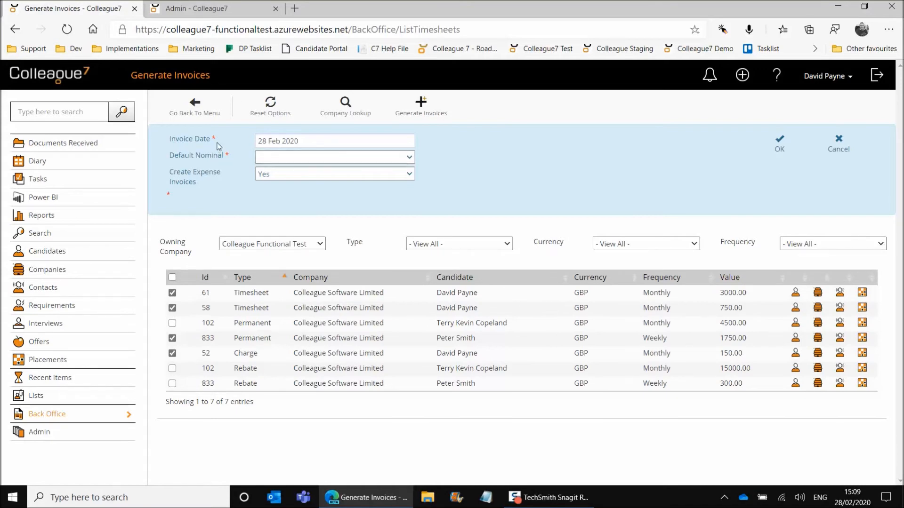
- Review the Back Office nominal lookups in the Admin area
{"action": "left_click", "coordinate": [218, 9]}
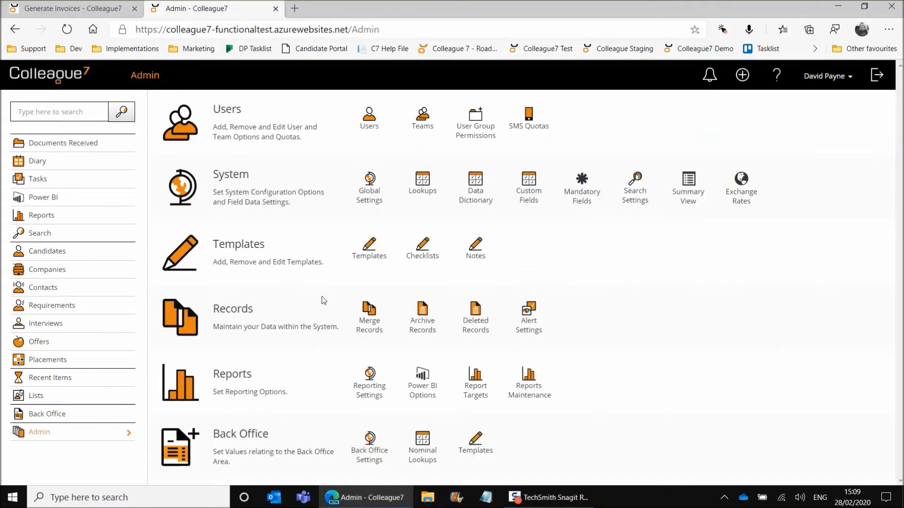
{"action": "left_click", "coordinate": [423, 455]}
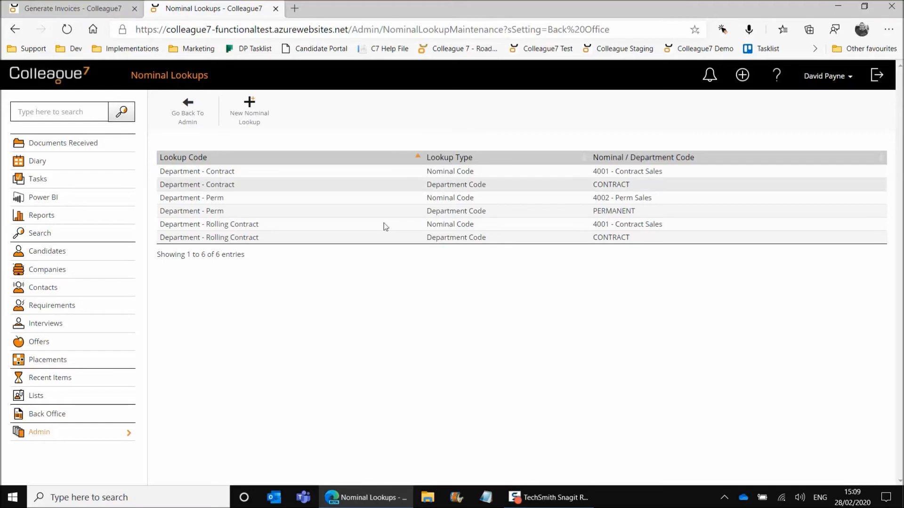
- Set the default nominal for the invoice run to 4001 - Contract Sales and recheck it against the Back Office nominal lookups
{"action": "left_click", "coordinate": [77, 13]}
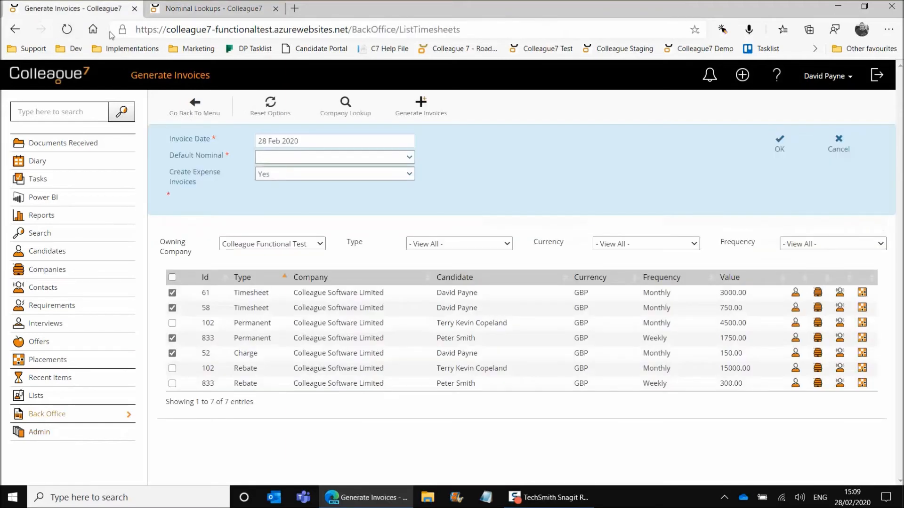
{"action": "left_click", "coordinate": [289, 160]}
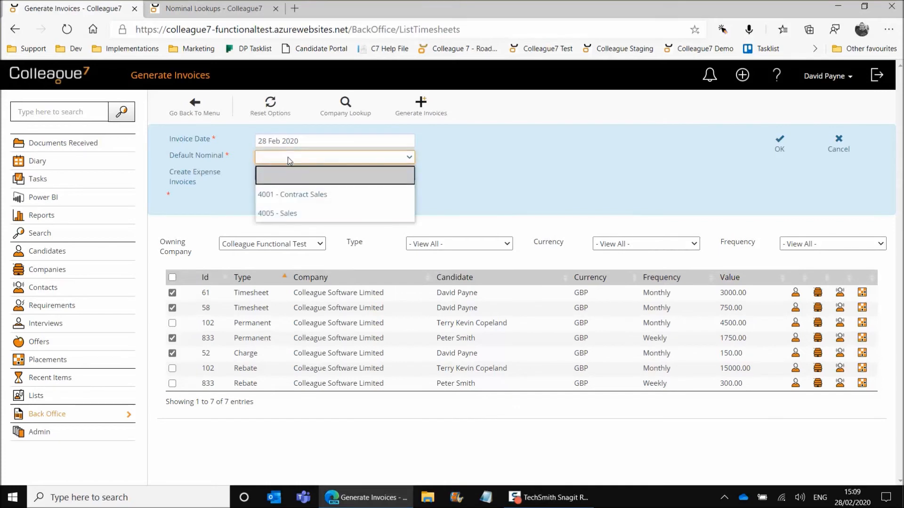
{"action": "left_click", "coordinate": [307, 200]}
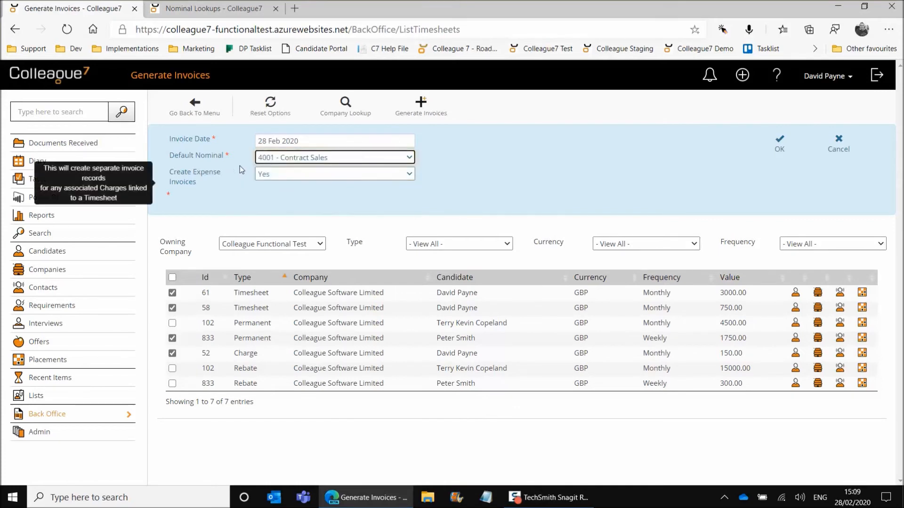
{"action": "left_click", "coordinate": [244, 8]}
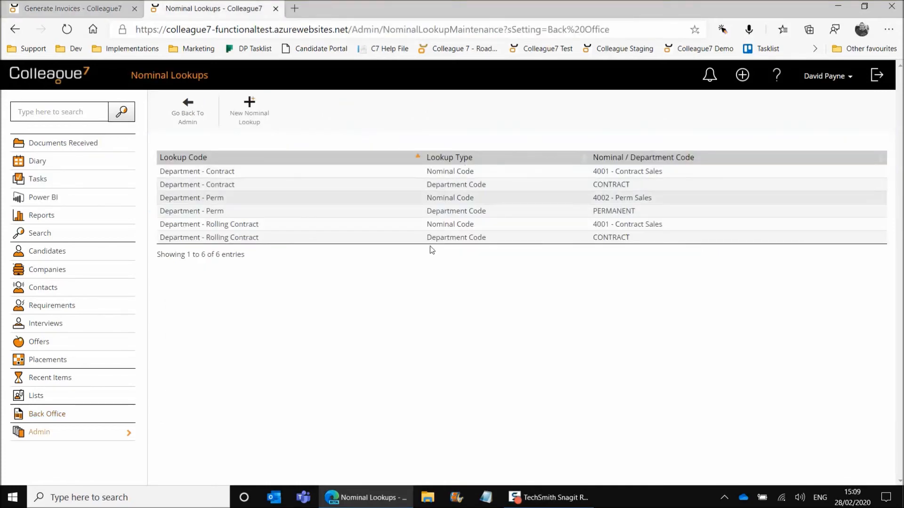
{"action": "left_click", "coordinate": [73, 8]}
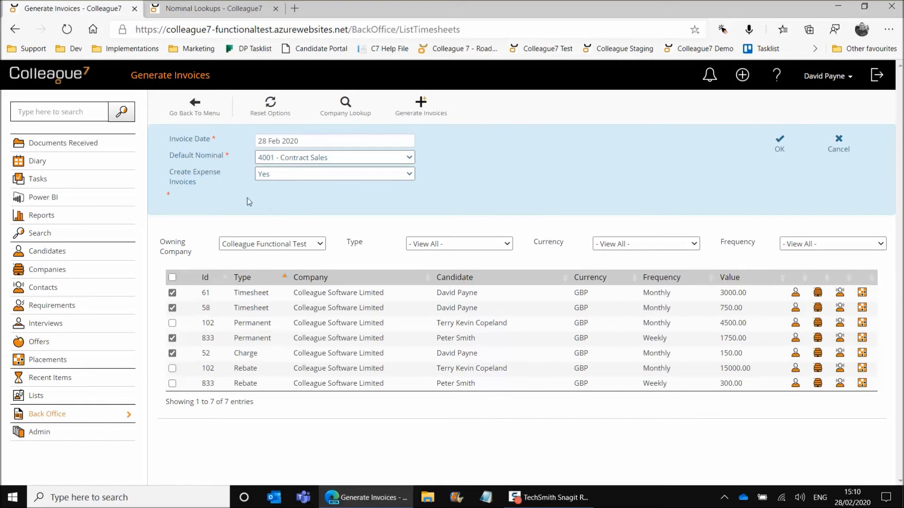
- Try both options for creating expense invoices and leave the setting on Yes
{"action": "mouse_move", "coordinate": [204, 182]}
{"action": "left_click", "coordinate": [278, 175]}
{"action": "left_click", "coordinate": [275, 208]}
{"action": "left_click", "coordinate": [277, 180]}
{"action": "left_click", "coordinate": [275, 190]}
{"action": "left_click", "coordinate": [278, 173]}
{"action": "left_click", "coordinate": [281, 211]}
- Generate the selected invoices and view them in the invoice list before returning to the Back Office menu
{"action": "left_click", "coordinate": [777, 143]}
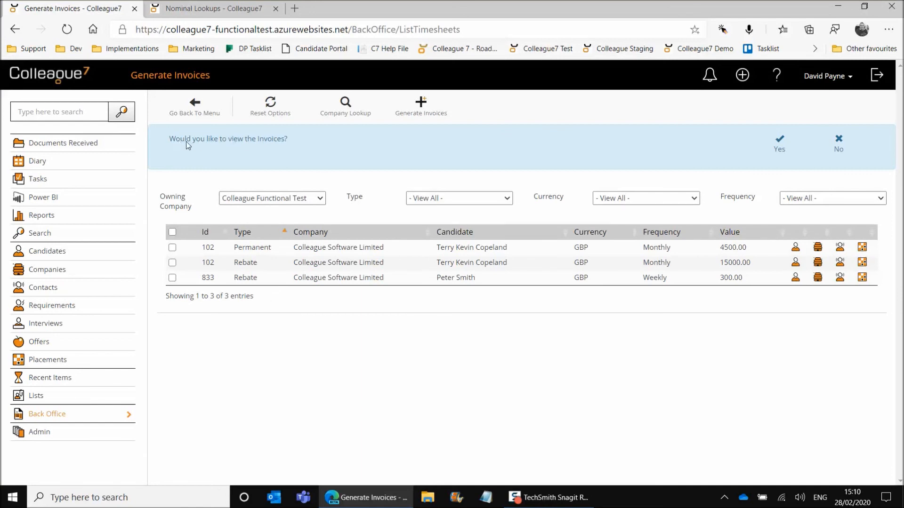
{"action": "left_click", "coordinate": [780, 152]}
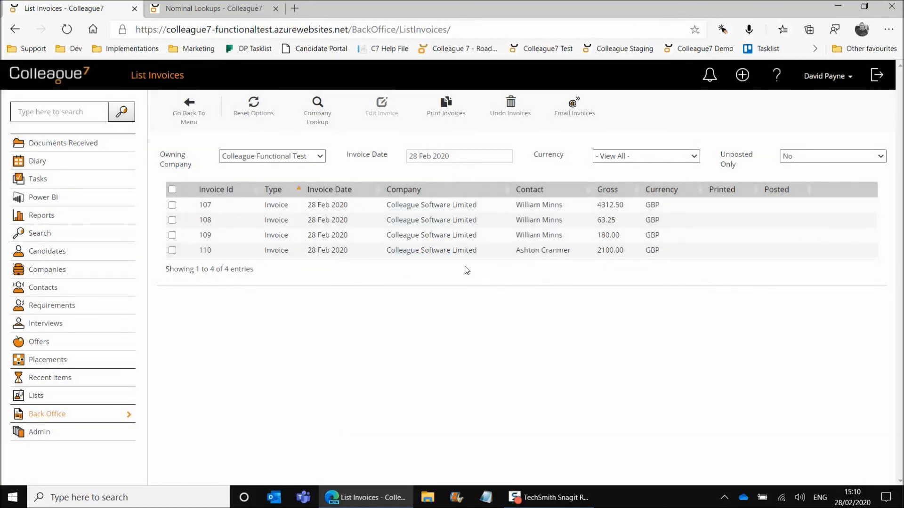
{"action": "left_click", "coordinate": [191, 117]}
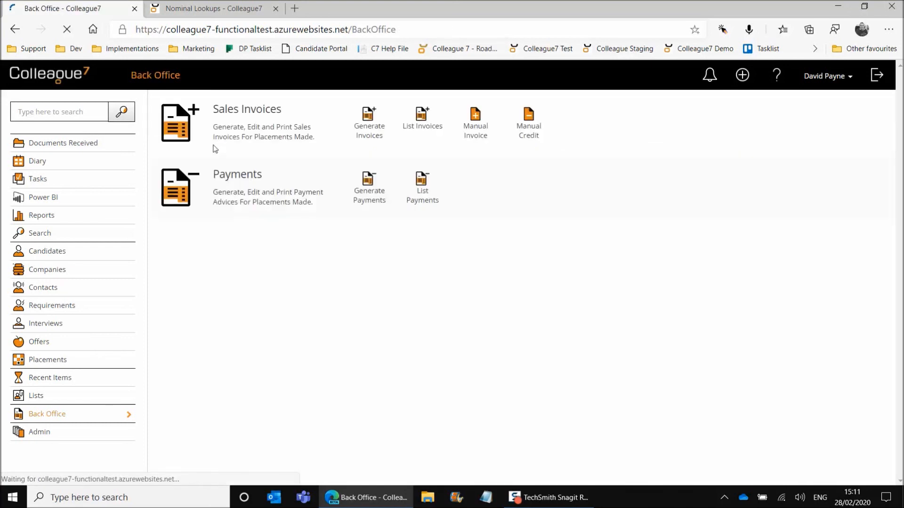